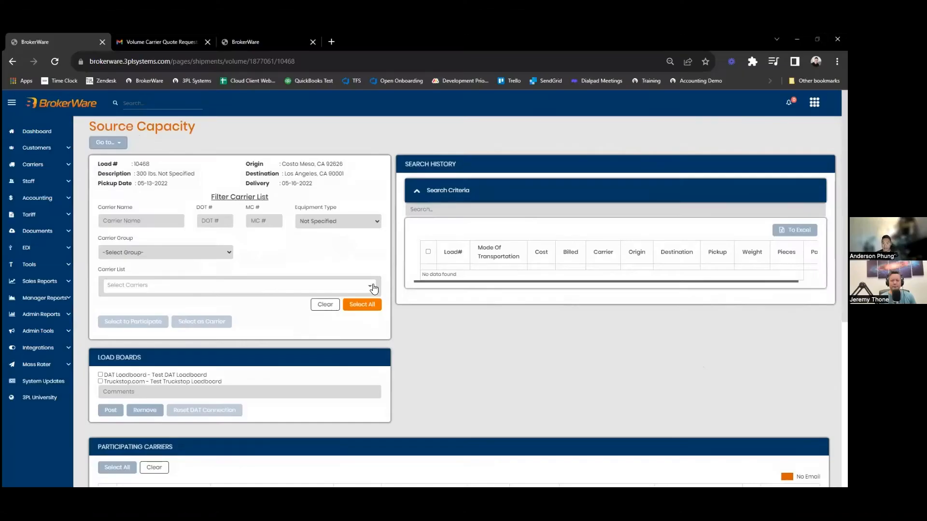
- Look through the available carriers in the carrier list and the options for carrier group
left_click(373, 288)
scroll(213, 330, "down", 5)
scroll(214, 329, "up", 1)
scroll(214, 329, "up", 5)
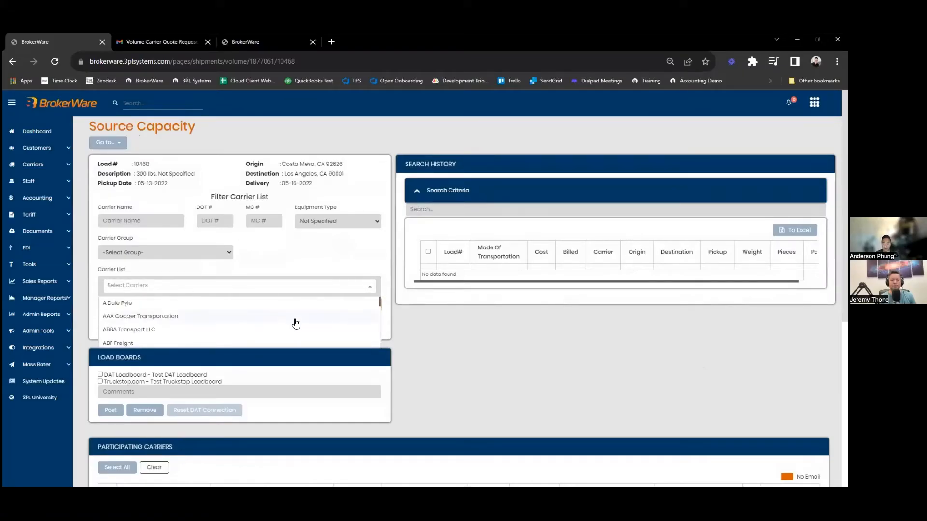
left_click(425, 333)
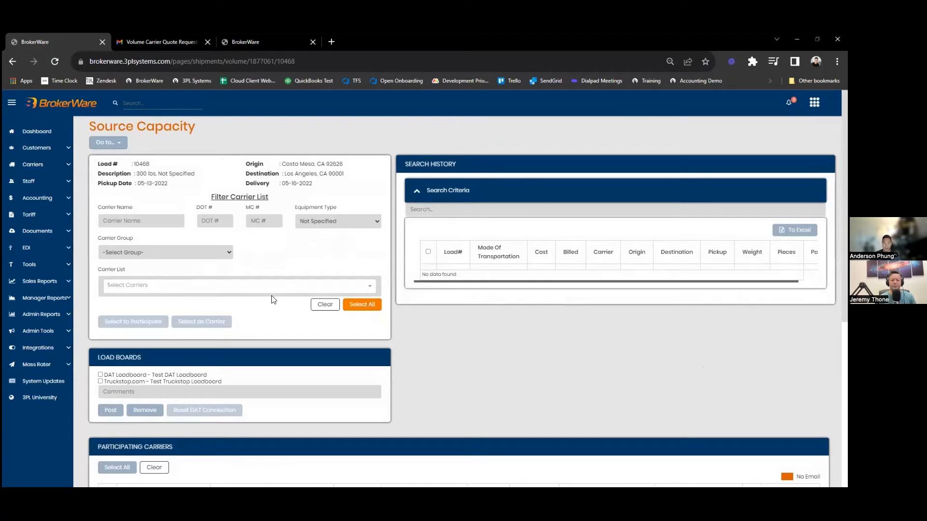
left_click(229, 253)
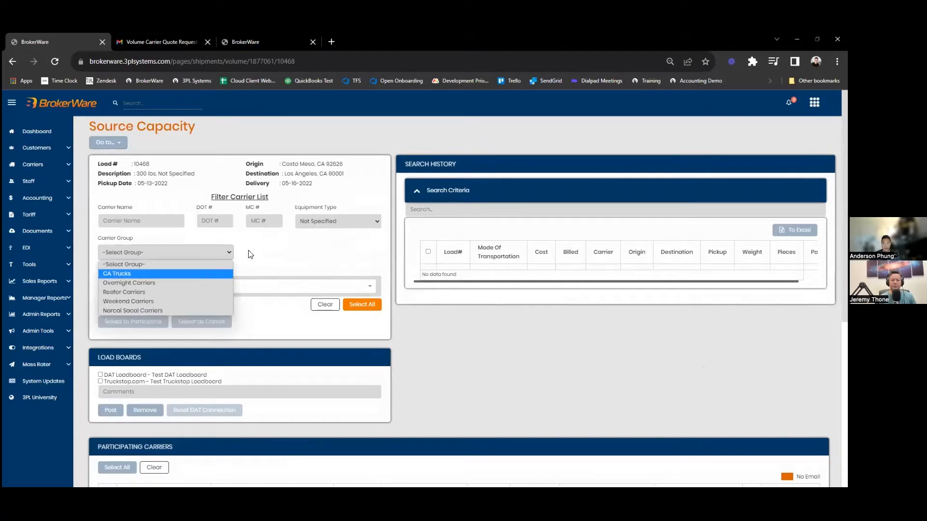
left_click(48, 201)
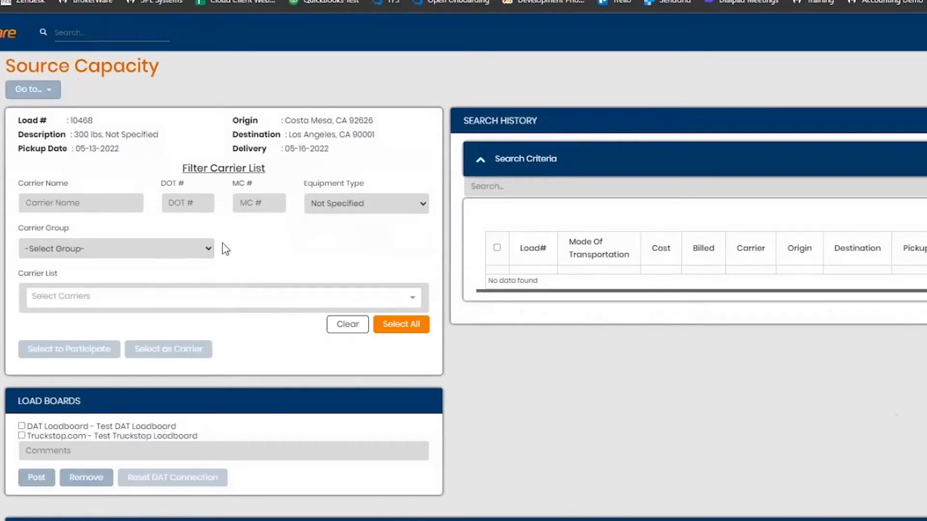
- Filter by the CA Trucks carrier group and add all of its carriers as participating carriers
left_click(193, 254)
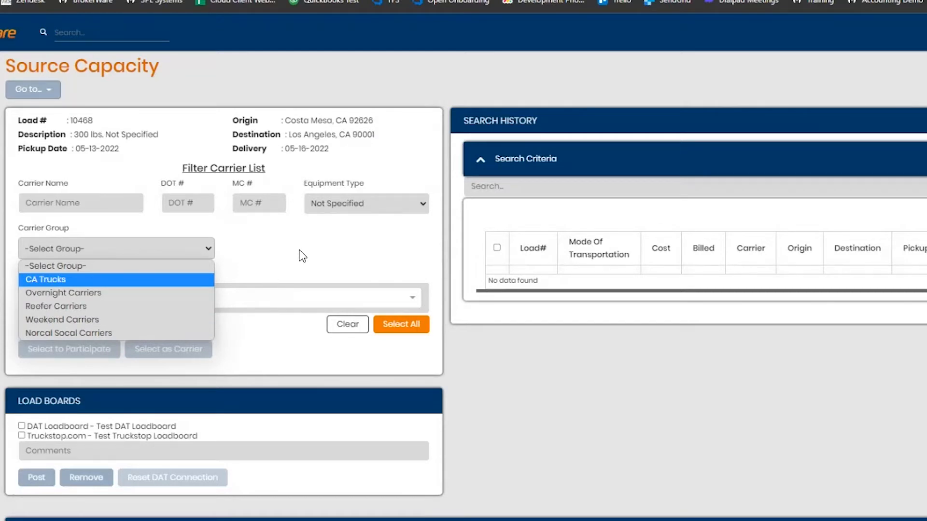
left_click(144, 279)
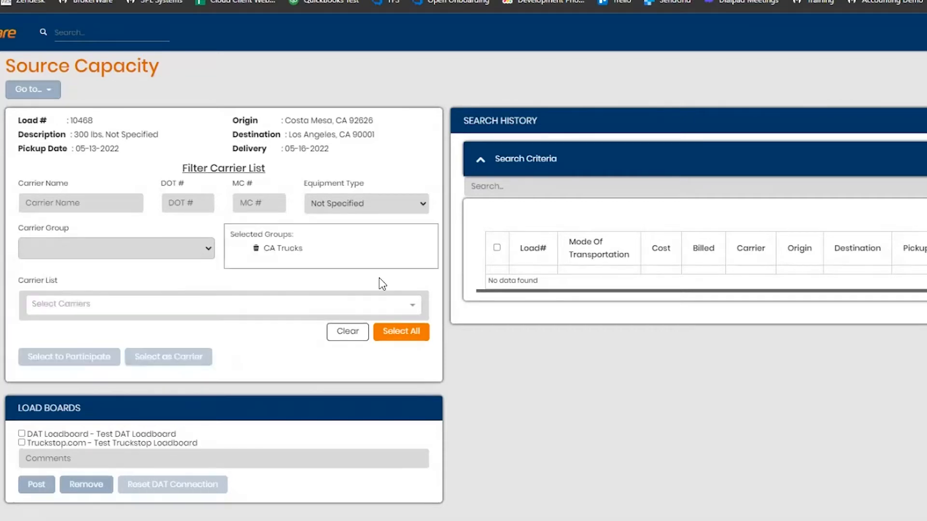
left_click(414, 336)
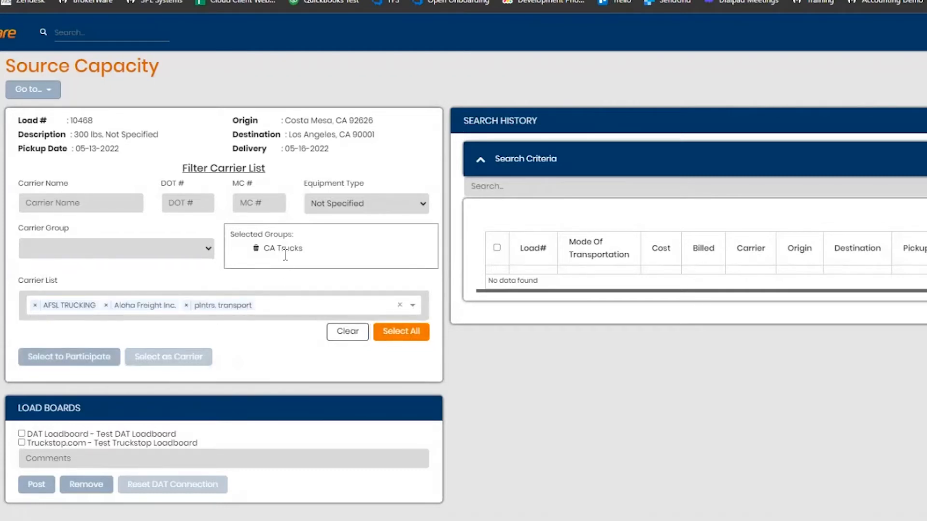
left_click(80, 360)
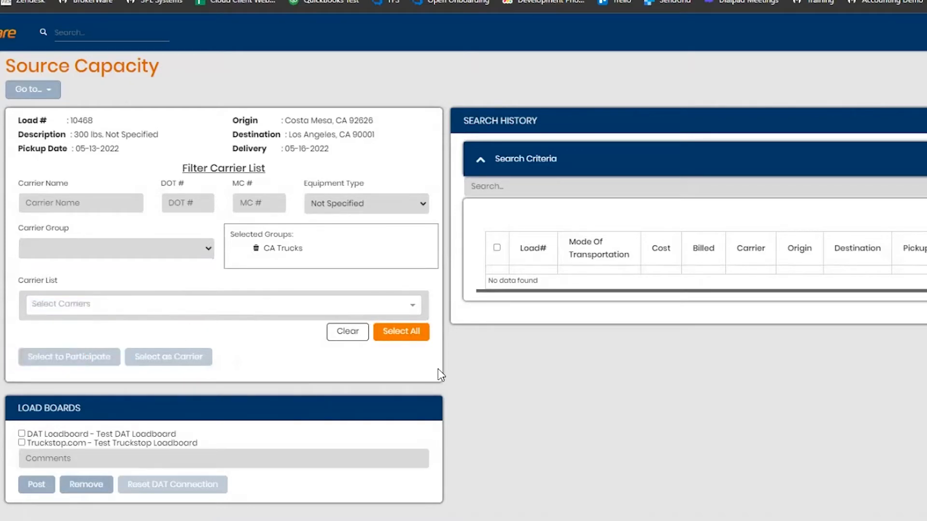
- Post the load to both the DAT and Truckstop.com load boards
scroll(513, 372, "down", 5)
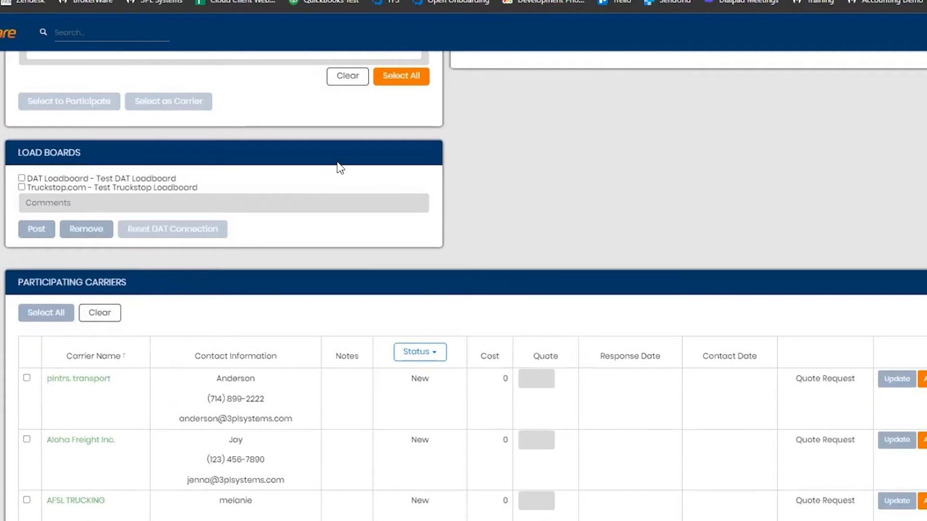
scroll(467, 270, "down", 1)
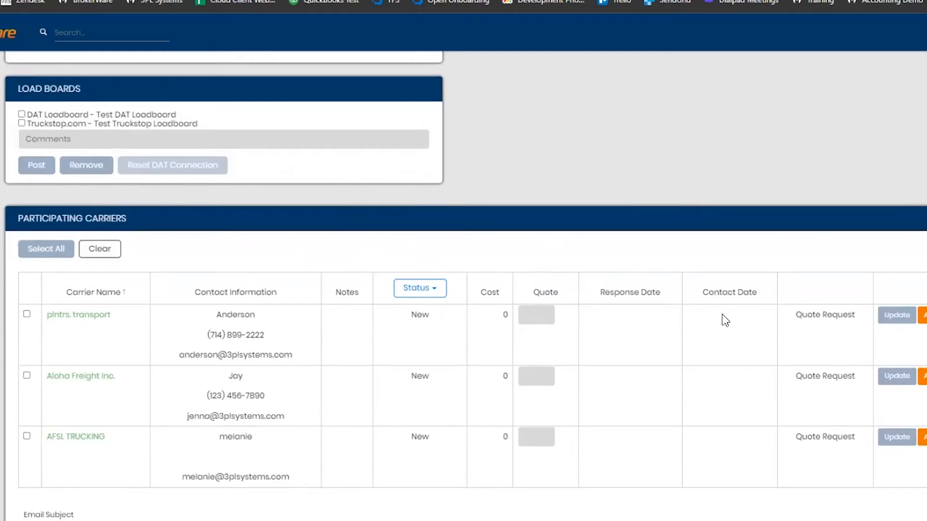
scroll(635, 248, "up", 1)
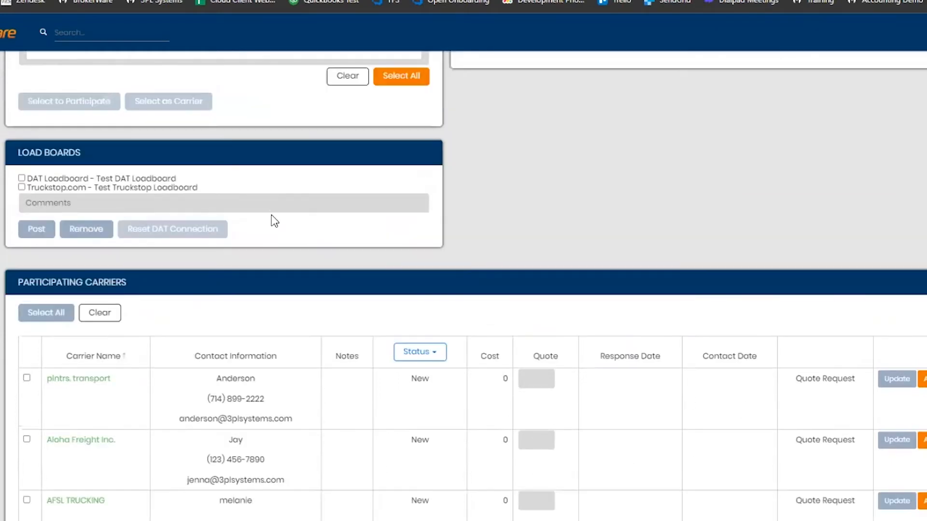
left_click(22, 178)
left_click(22, 187)
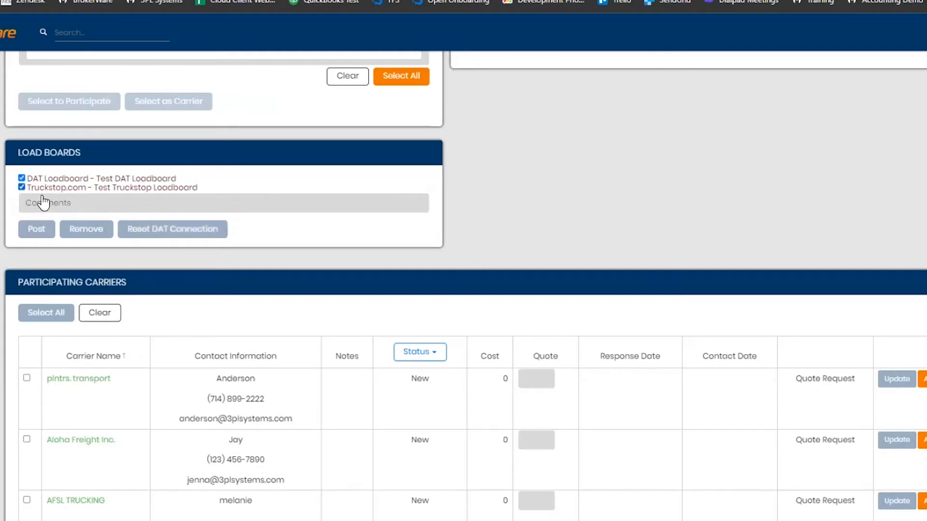
left_click(36, 232)
- Set the subject of the email to participating carriers to "Rate quote request"
scroll(650, 238, "down", 3)
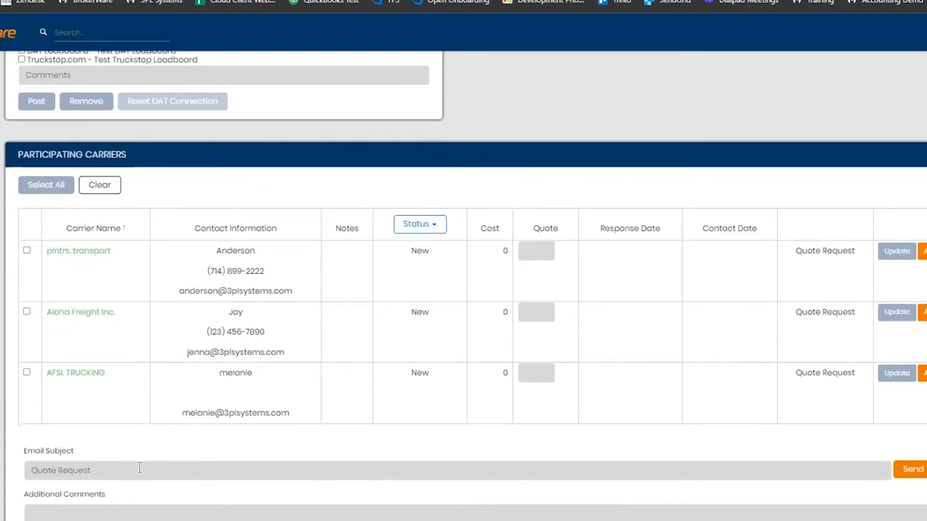
left_click(345, 467)
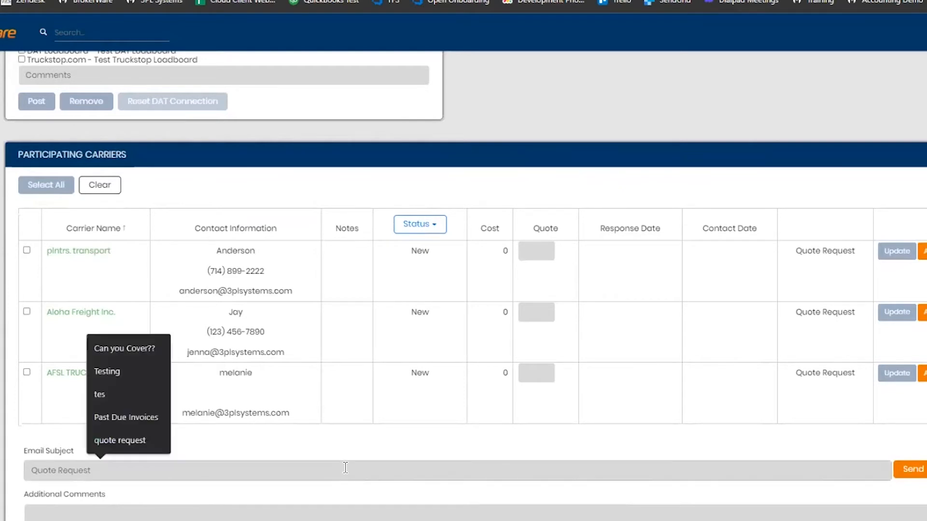
type("Ra")
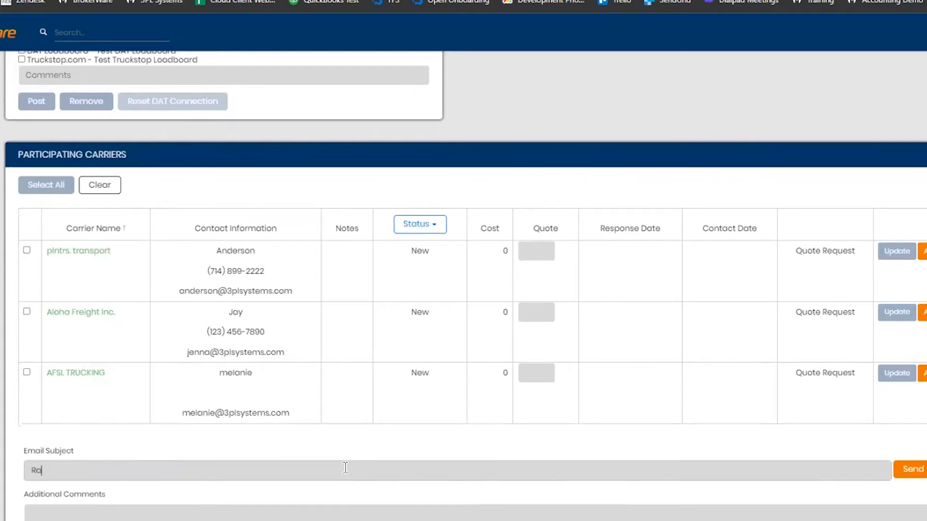
type("te qupte re")
key("BackSpace")
key("BackSpace")
key("BackSpace")
key("BackSpace")
key("BackSpace")
key("BackSpace")
type("ote request")
- Add the comment "Please provide a quote." and send the quote request to all participating carriers
left_click(345, 512)
type("Please prpovi")
key("BackSpace")
key("BackSpace")
key("BackSpace")
key("BackSpace")
type("ovide a qupte")
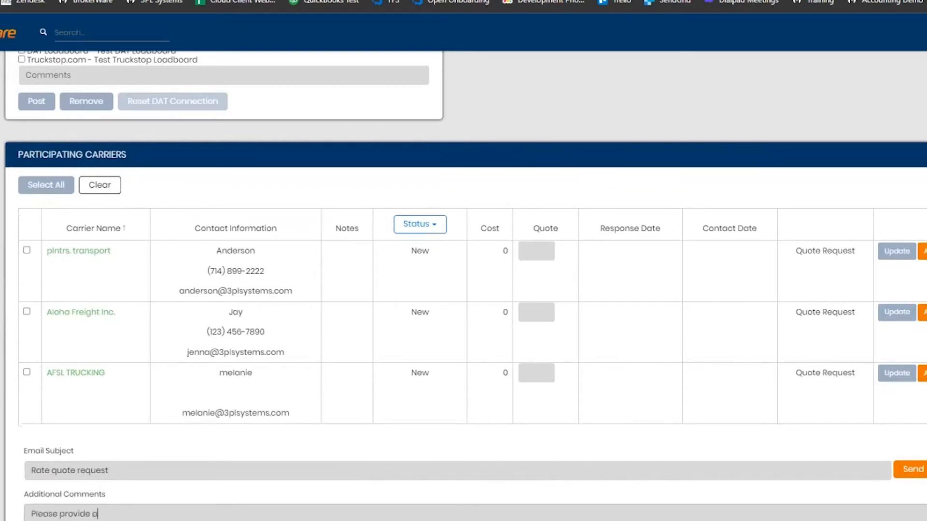
key("BackSpace")
key("BackSpace")
key("BackSpace")
type("ote.")
left_click(48, 186)
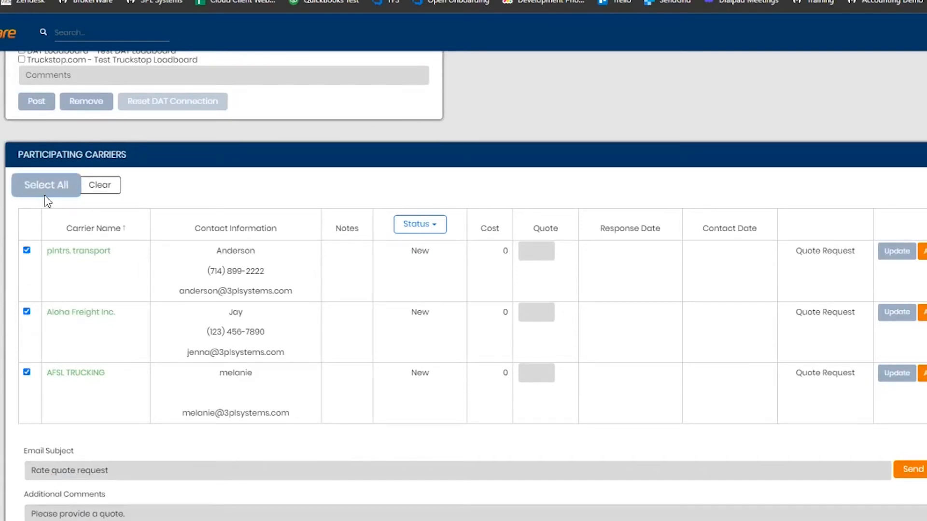
left_click(909, 472)
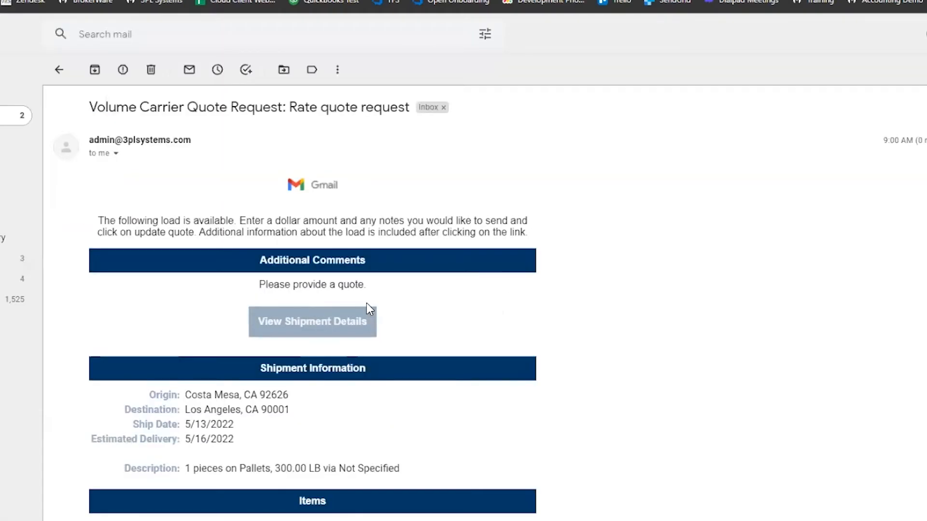
- Open the shipment details from the quote request email in Gmail and save a $300 quote with the note "Carrier notes here"
left_click(344, 324)
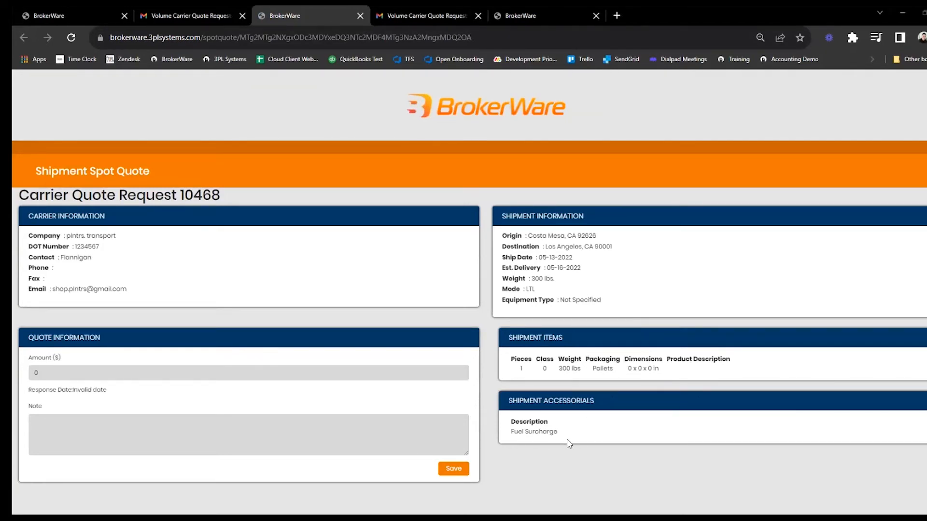
left_click(147, 371)
left_click_drag(138, 373, 31, 367)
type("300")
left_click(86, 441)
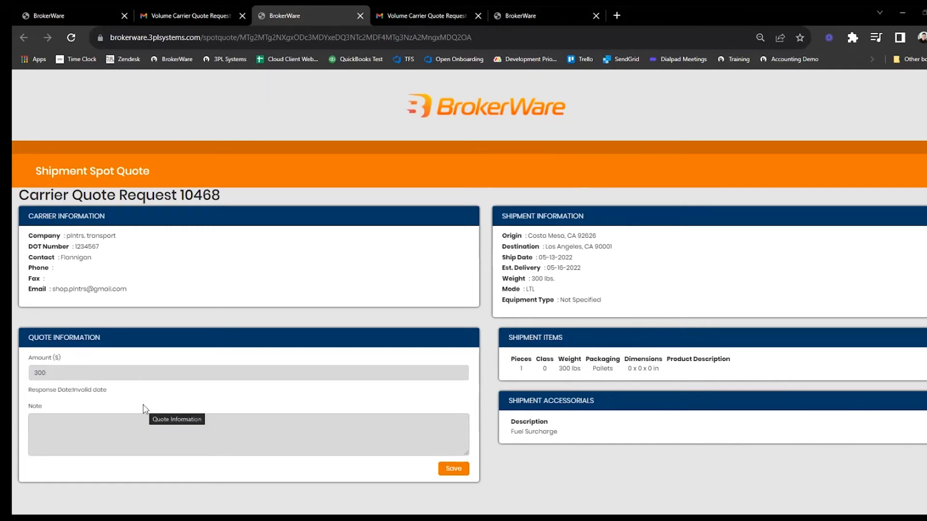
type("Carrier")
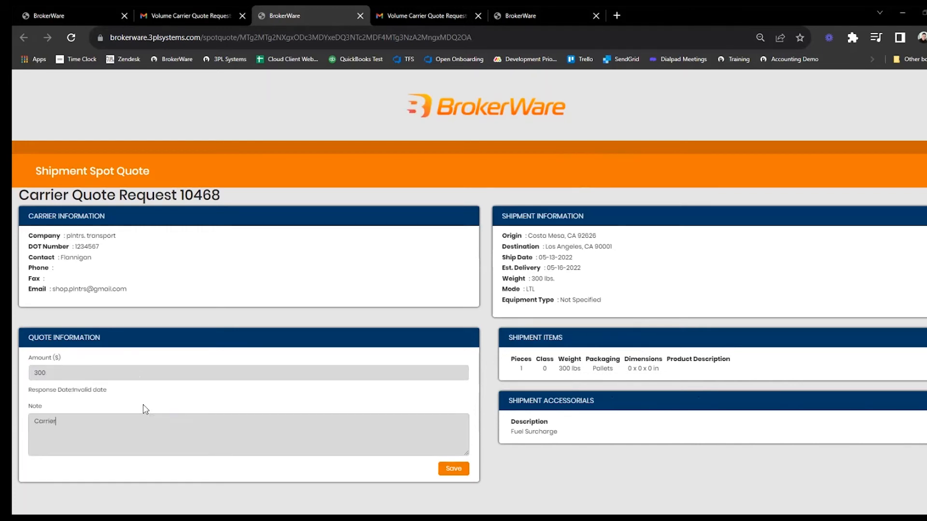
type(" notes here")
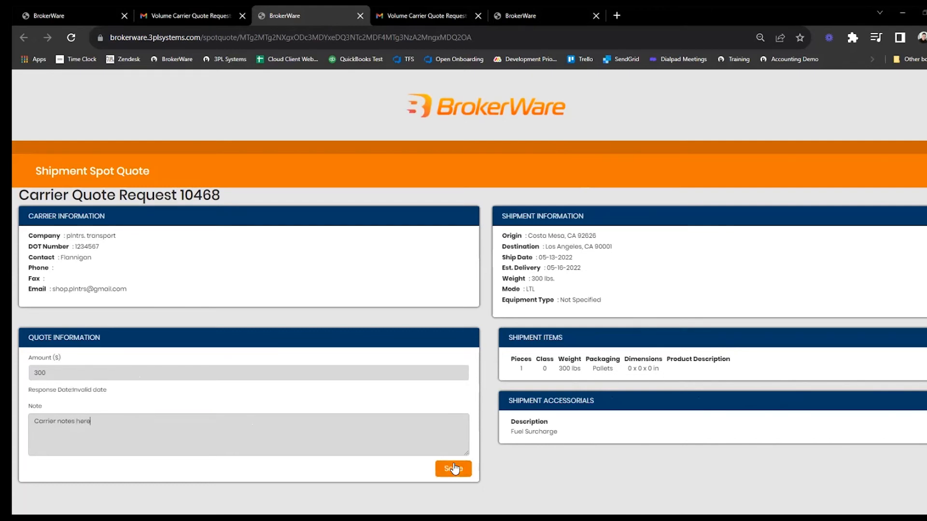
left_click(451, 475)
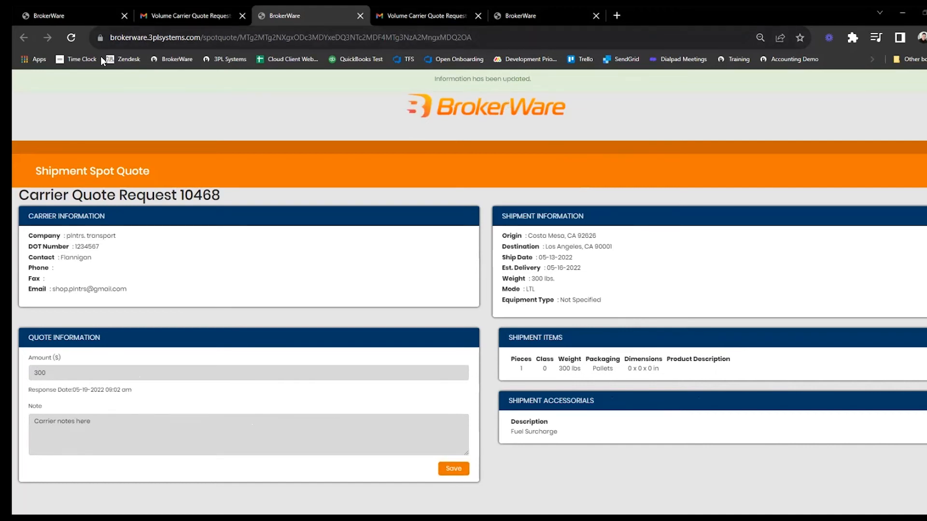
- Return to the load's Source Capacity page and refresh the participating carriers' responses
left_click(56, 19)
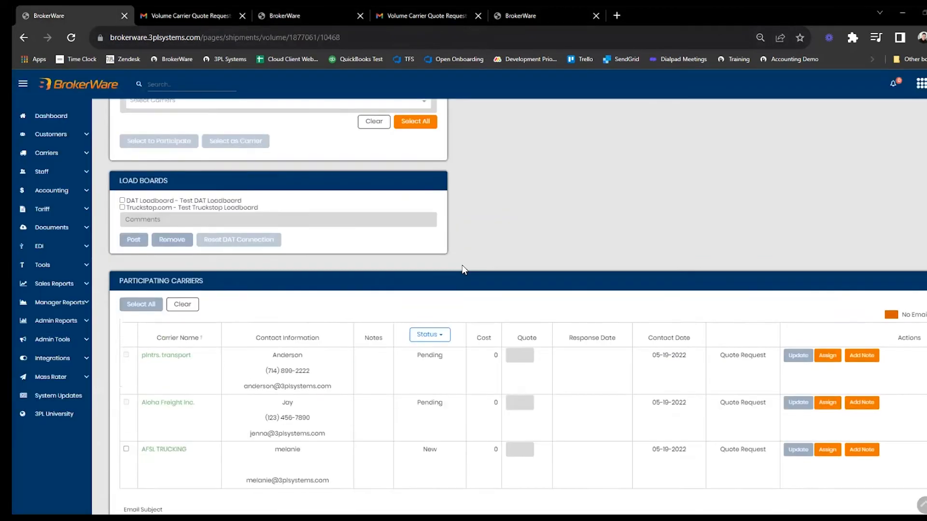
scroll(464, 270, "up", 2)
key("F5")
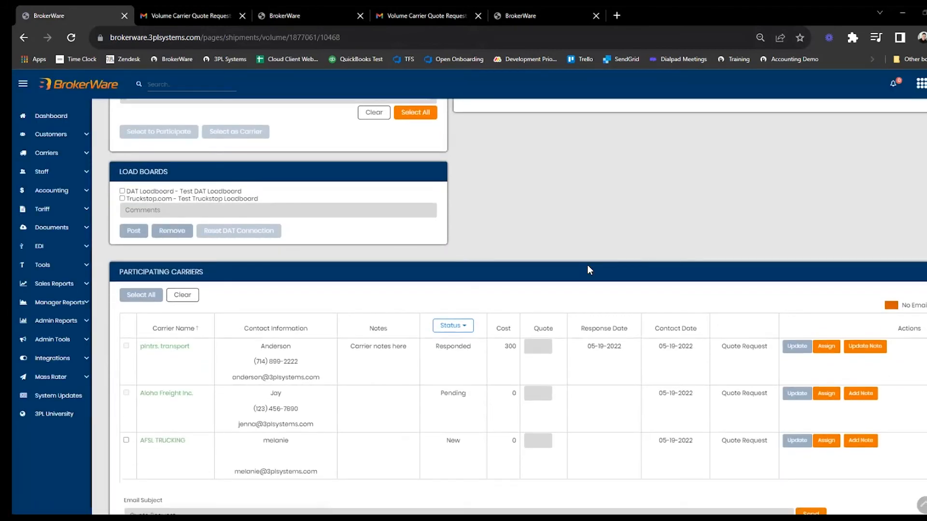
scroll(590, 270, "down", 1)
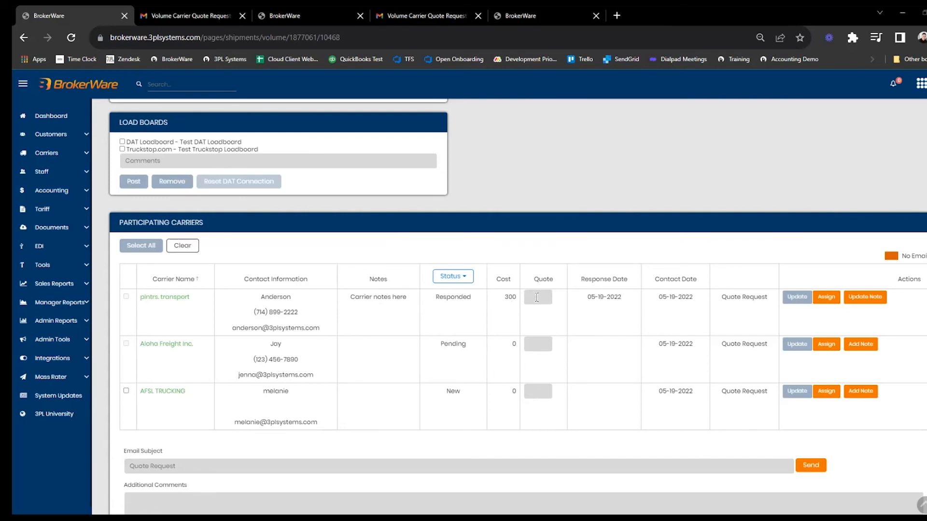
- Enter a quote of 350 for plntrs. transport and assign that carrier to the load
left_click(536, 297)
type("350")
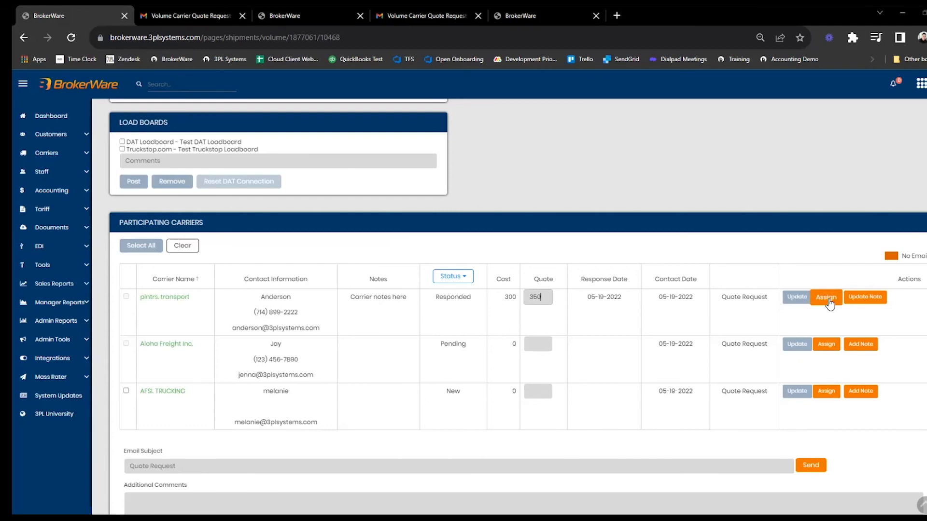
left_click(826, 297)
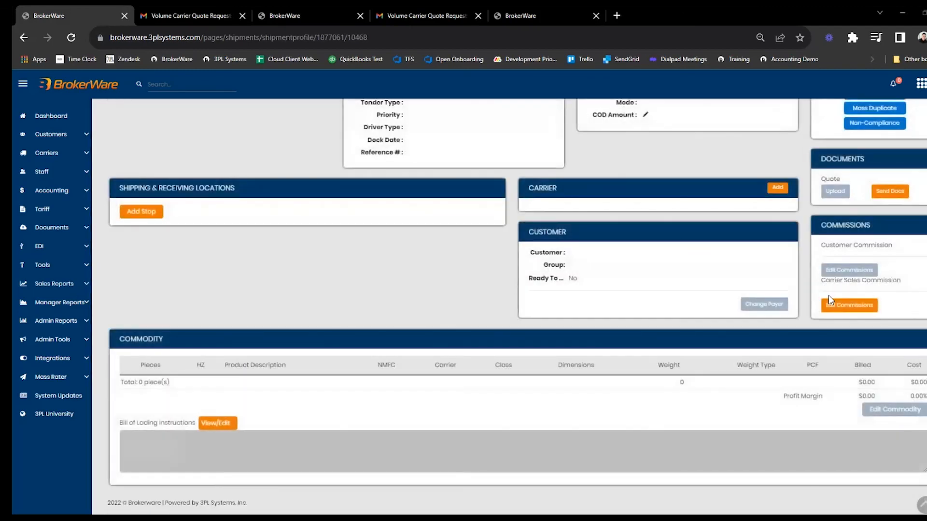